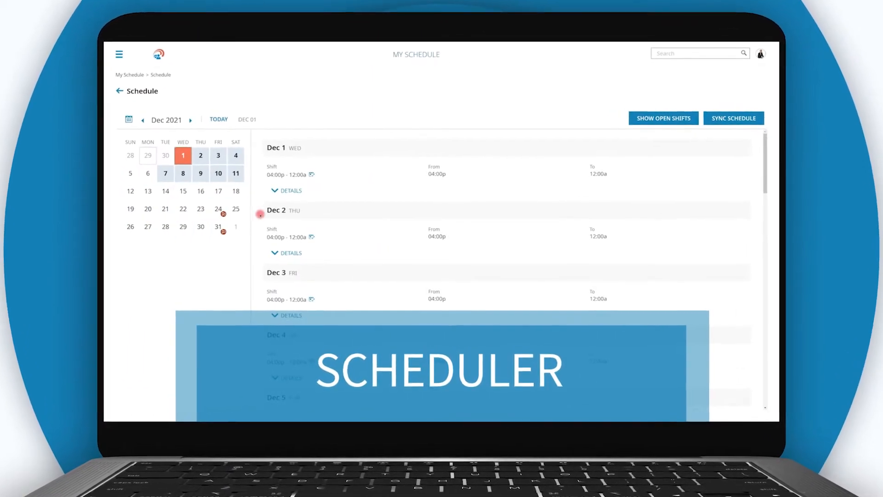
left_click(275, 190)
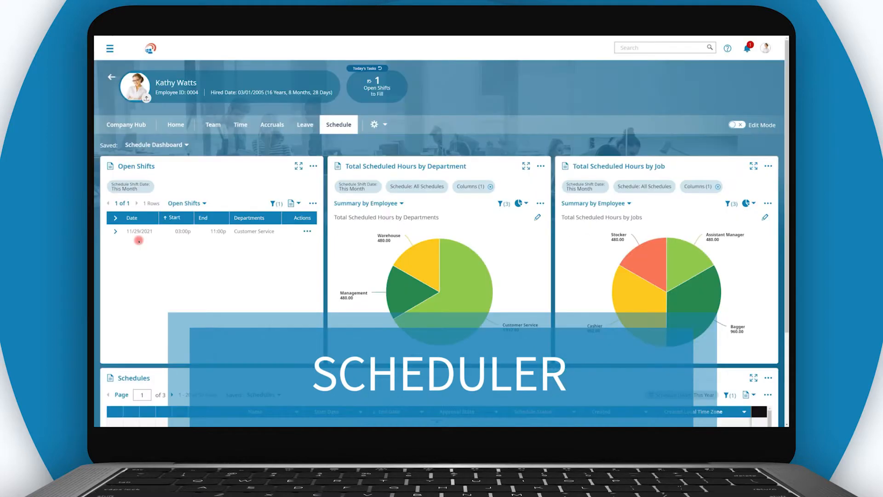
left_click(307, 236)
left_click(306, 249)
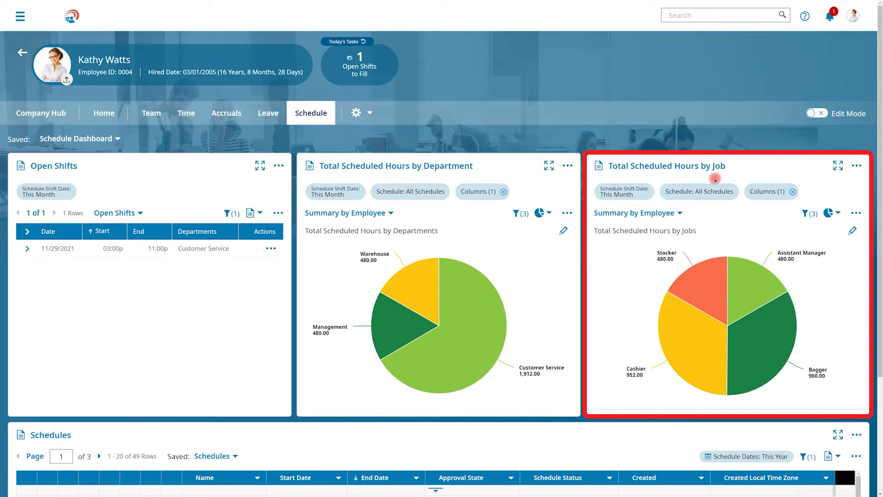
Open the full Schedules list from the dashboard and start a new schedule with Weekly Planner as its base settings.
scroll(291, 430, "down", 5)
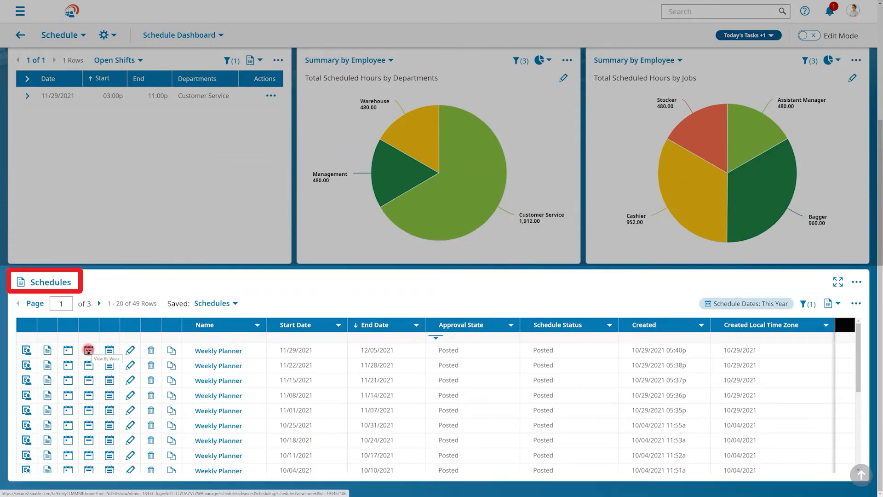
left_click(62, 285)
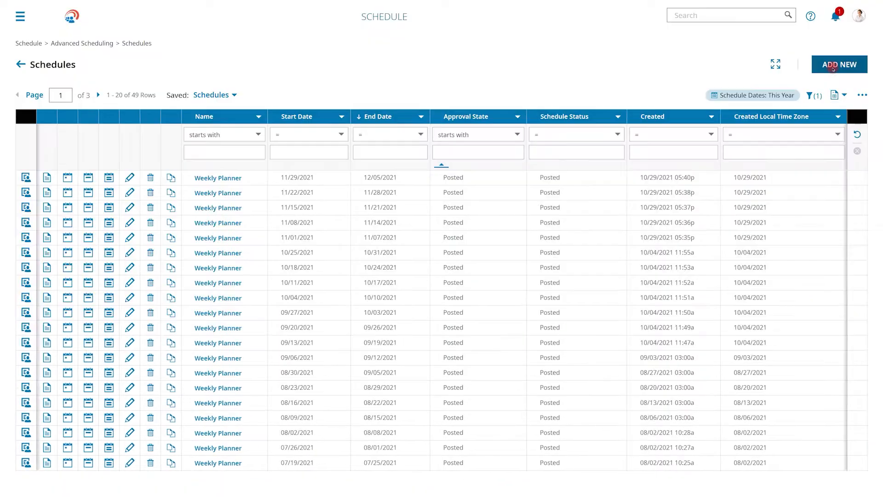
left_click(833, 67)
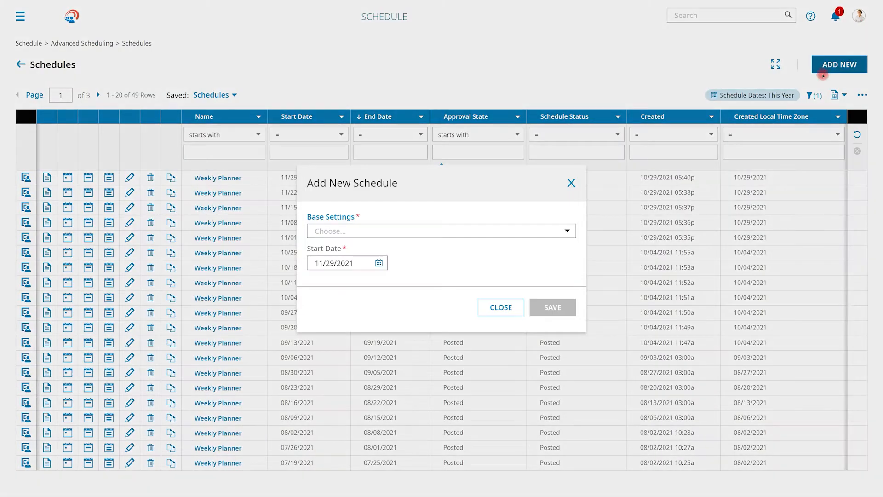
left_click(565, 230)
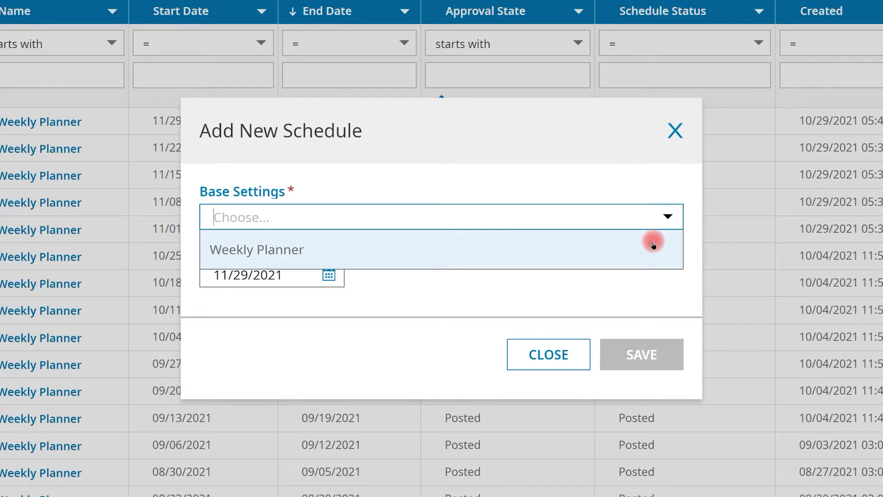
left_click(654, 245)
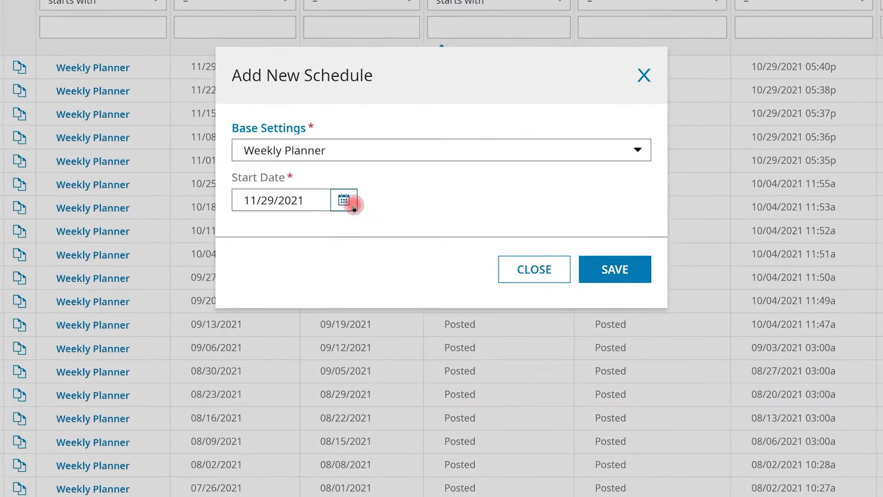
Set the new schedule's start date to 12/06/2021 and save it.
left_click(352, 206)
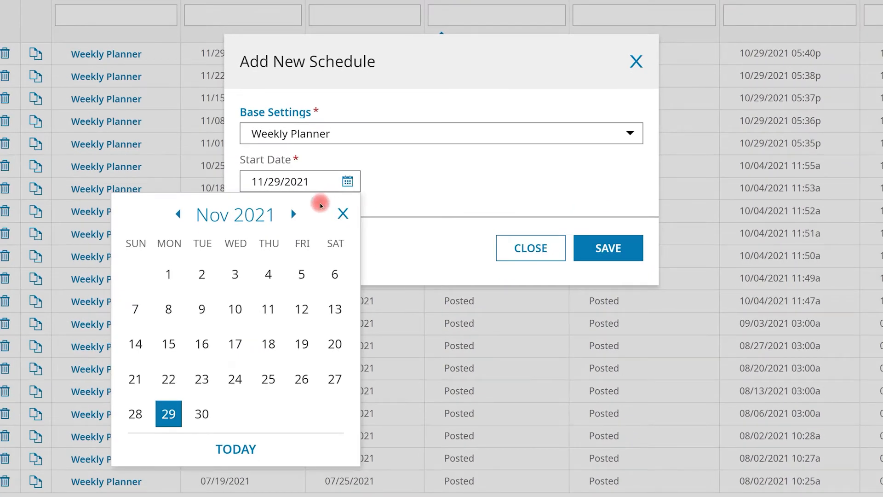
left_click(296, 214)
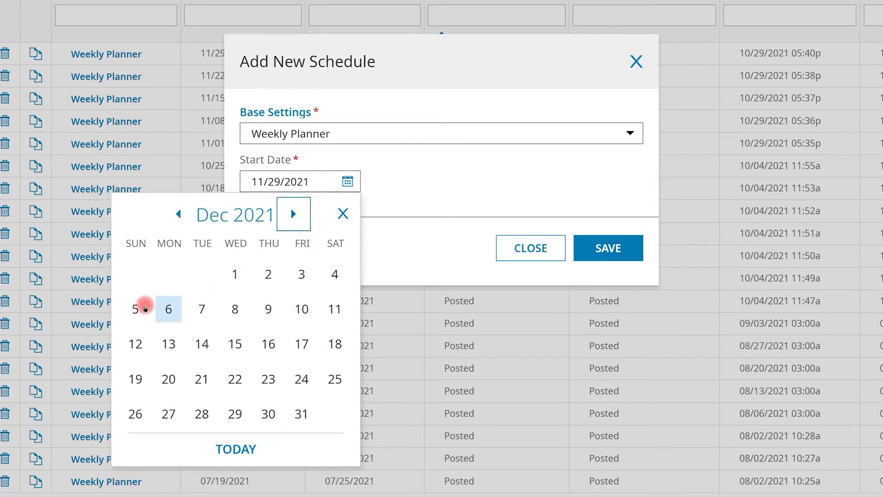
left_click(165, 310)
left_click(585, 242)
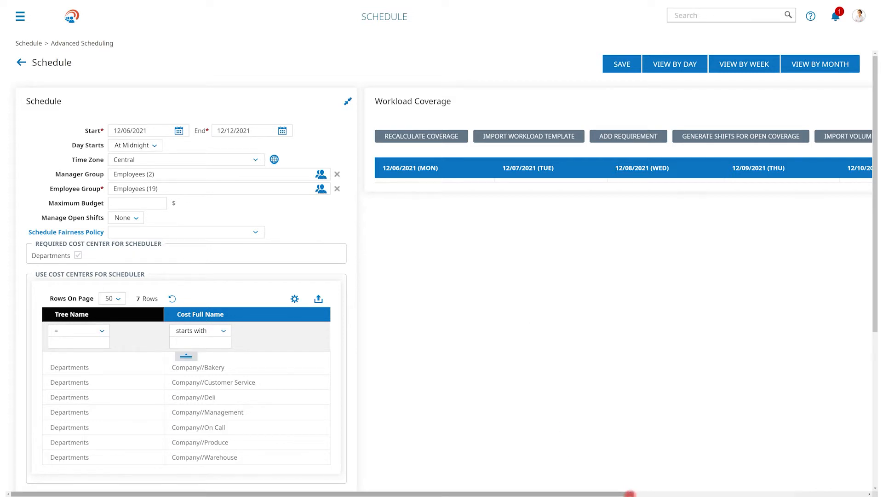
Import the Weekly Schedule workload template into the workload coverage and generate shifts for the open coverage.
left_click(687, 493)
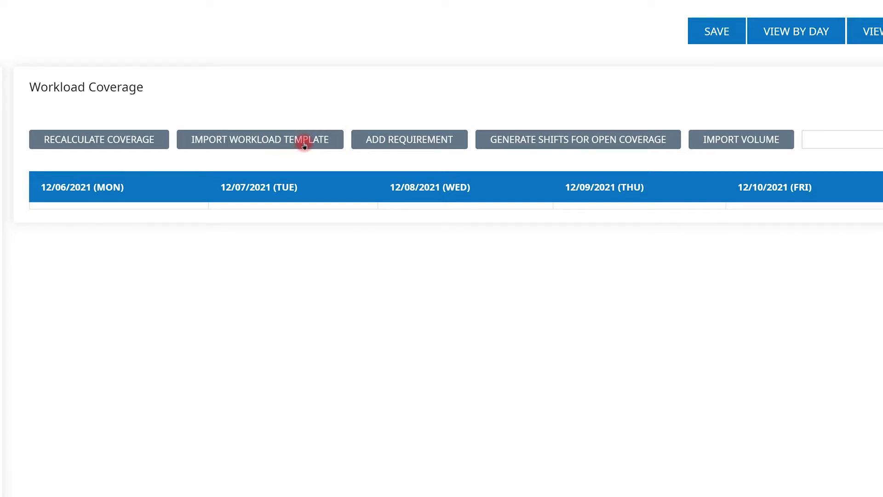
left_click(303, 145)
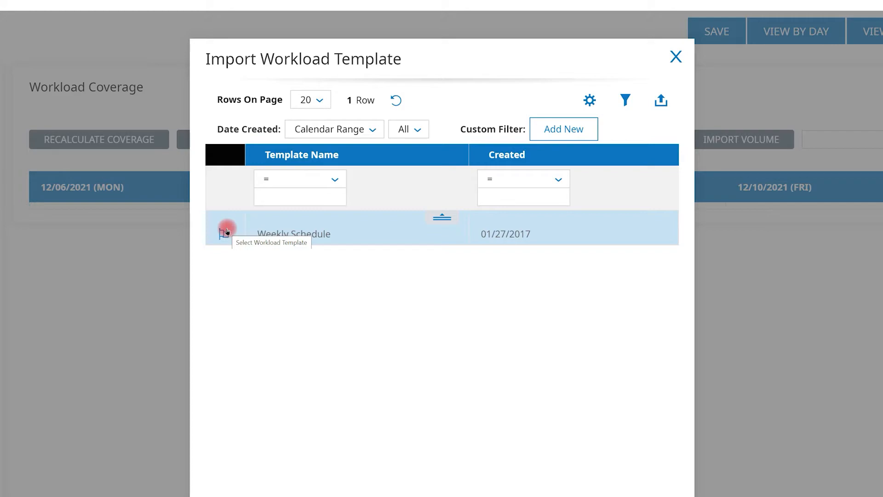
left_click(226, 231)
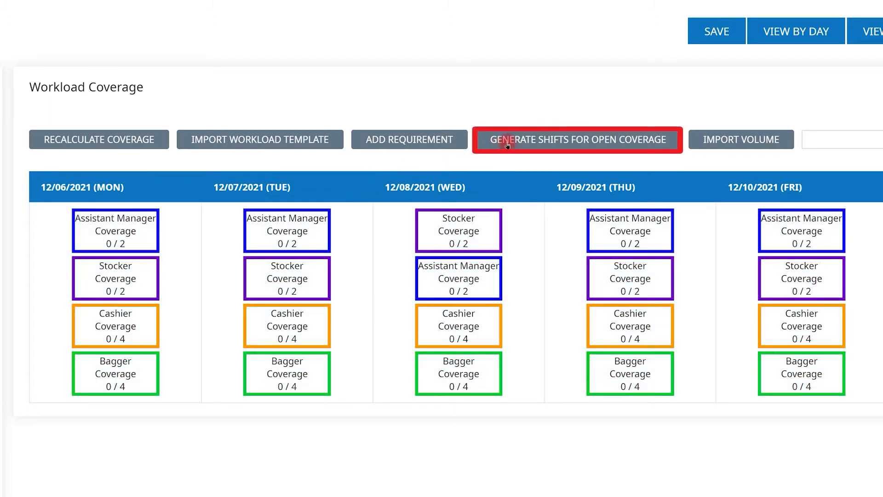
left_click(508, 145)
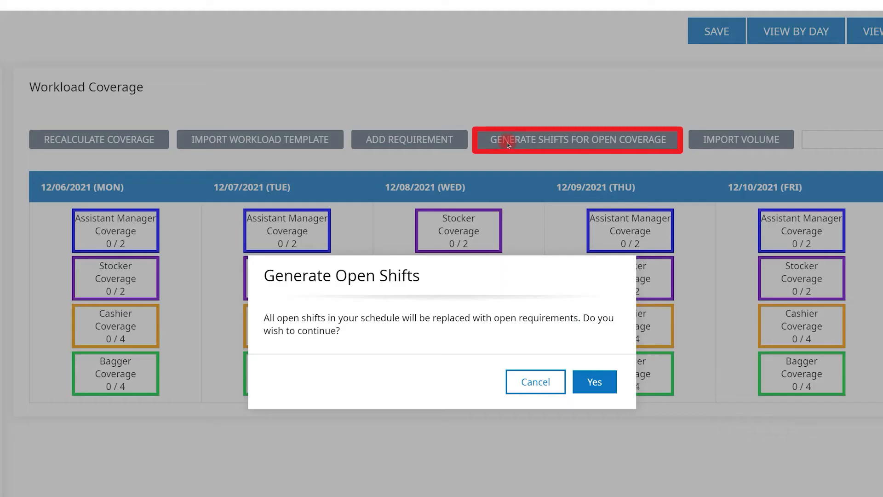
left_click(587, 388)
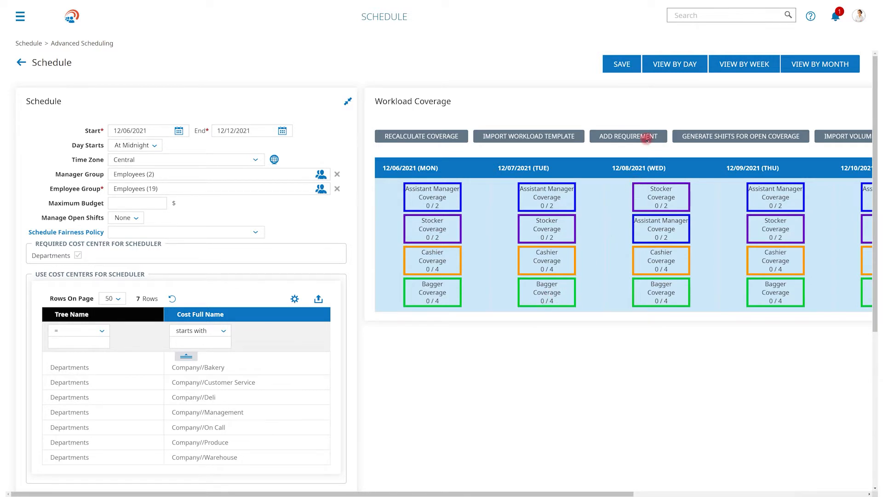
View the schedule by day and run automatic assignment of the open shifts.
left_click(657, 65)
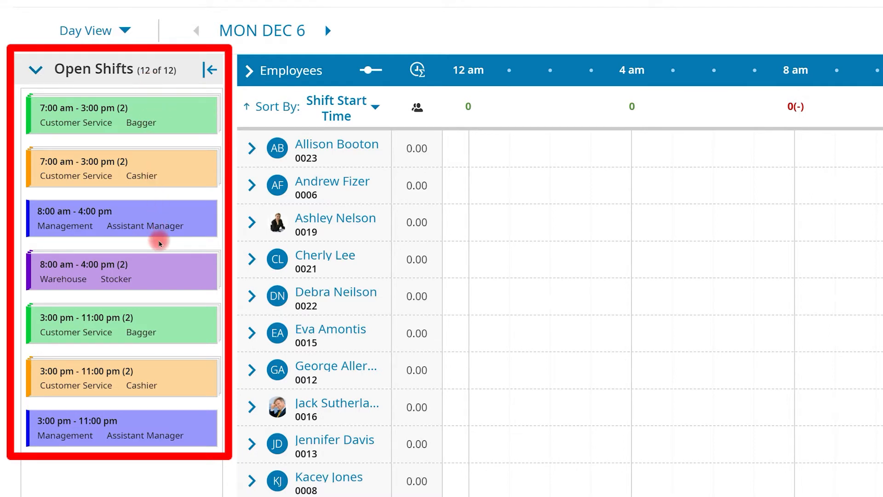
left_click(161, 121)
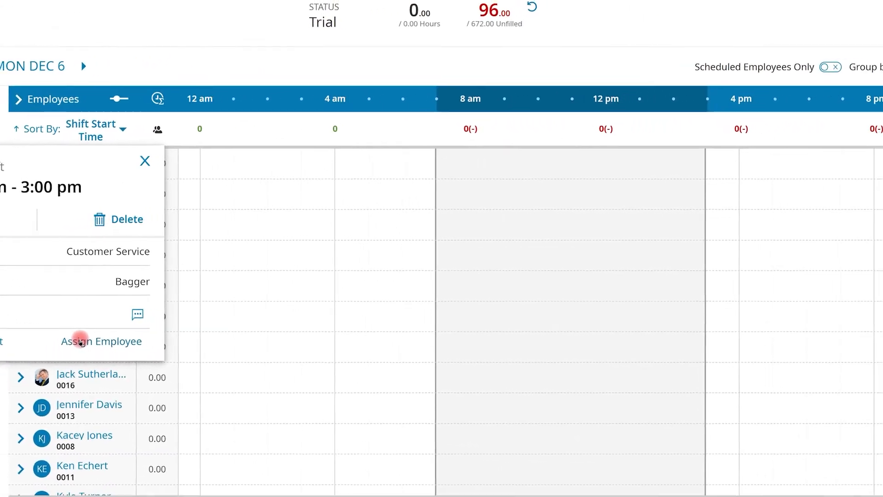
left_click(856, 80)
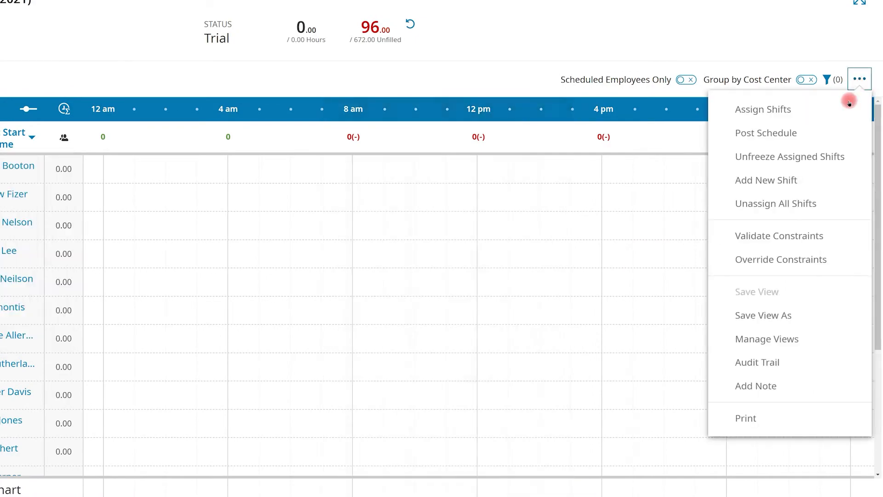
left_click(847, 110)
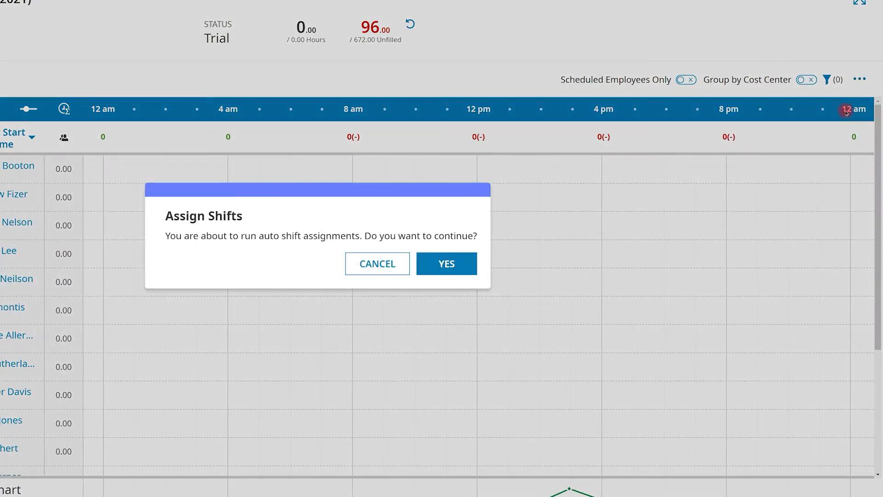
left_click(449, 267)
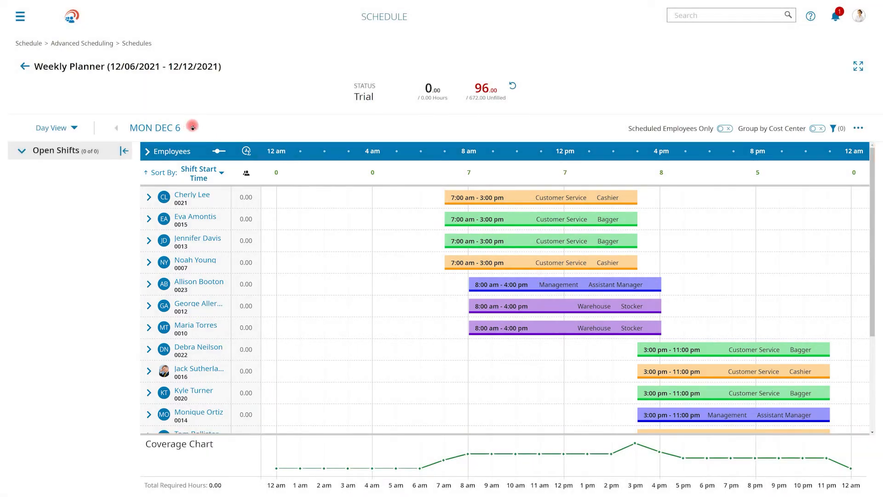
In the day view for Tuesday, December 7, refresh the schedule totals and group the employees by cost center.
left_click(192, 127)
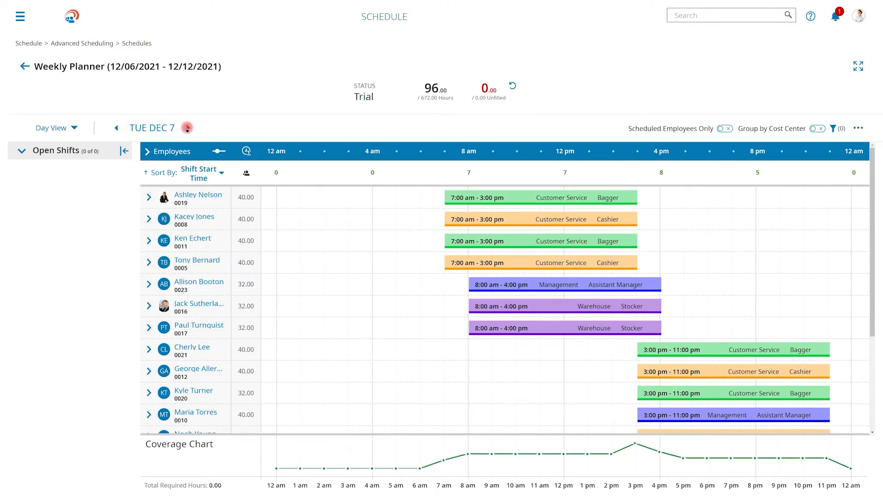
left_click(512, 86)
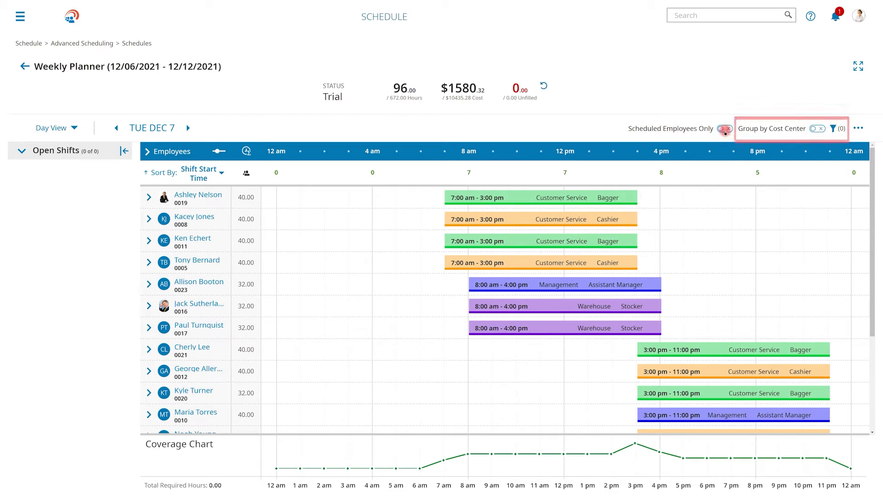
left_click(819, 129)
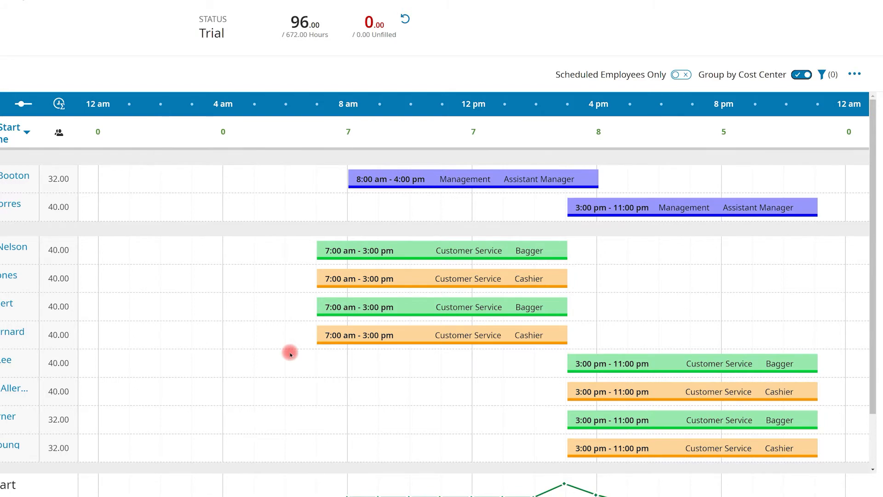
Start a new shift on 12/07/2021 and set its time from 8:00 am to 4:00 pm.
left_click(853, 75)
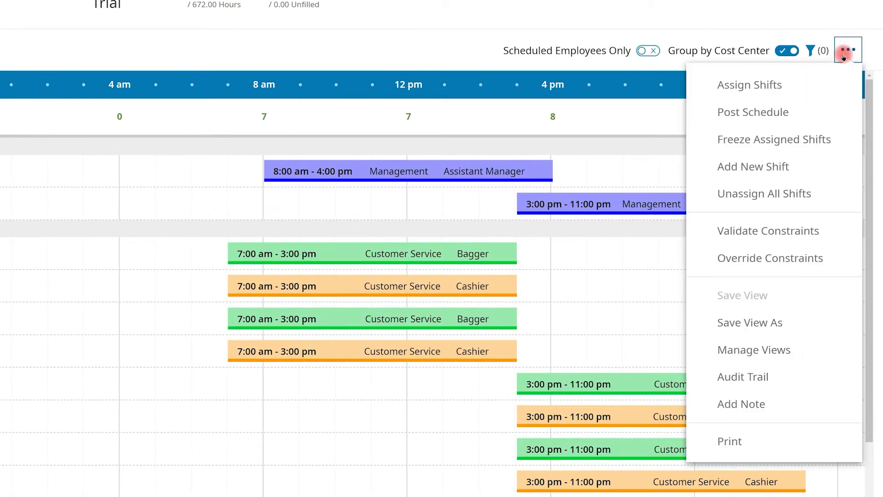
left_click(771, 167)
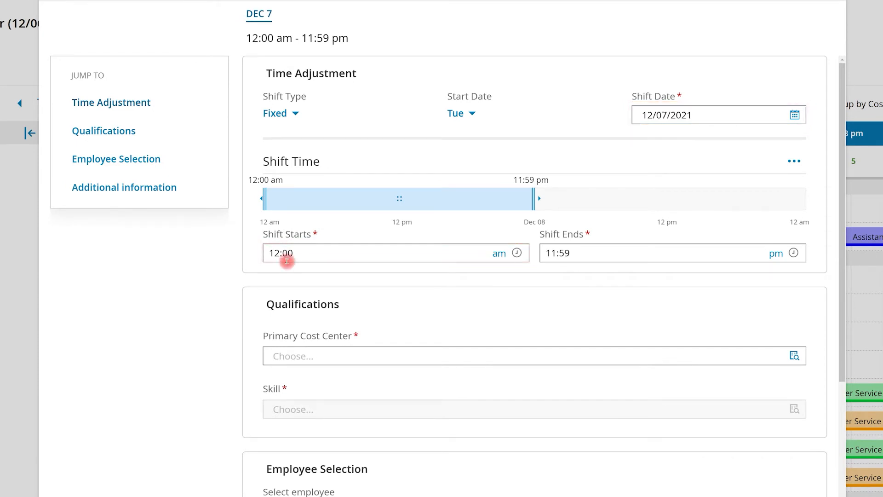
left_click_drag(298, 253, 264, 253)
type("8")
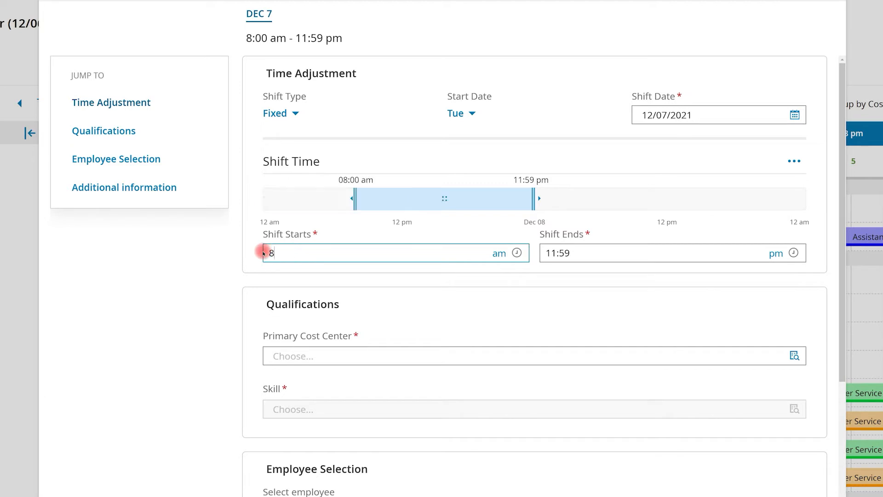
left_click_drag(591, 252, 526, 252)
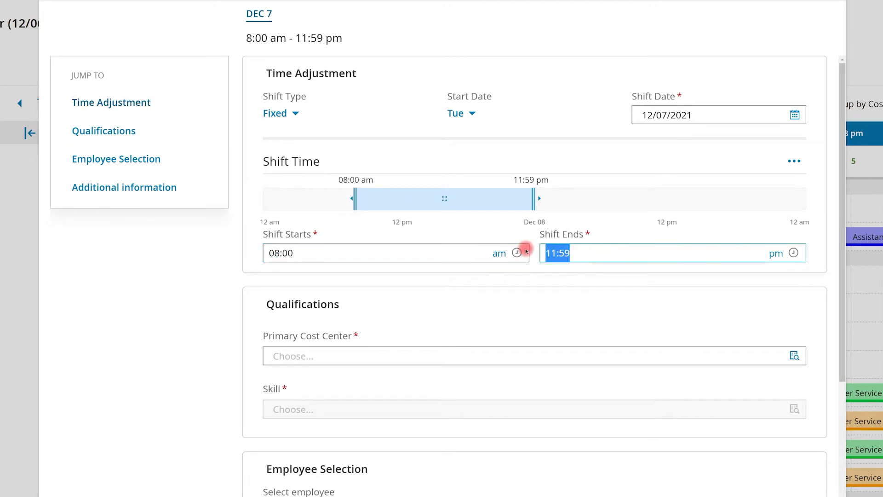
type("4")
left_click(503, 233)
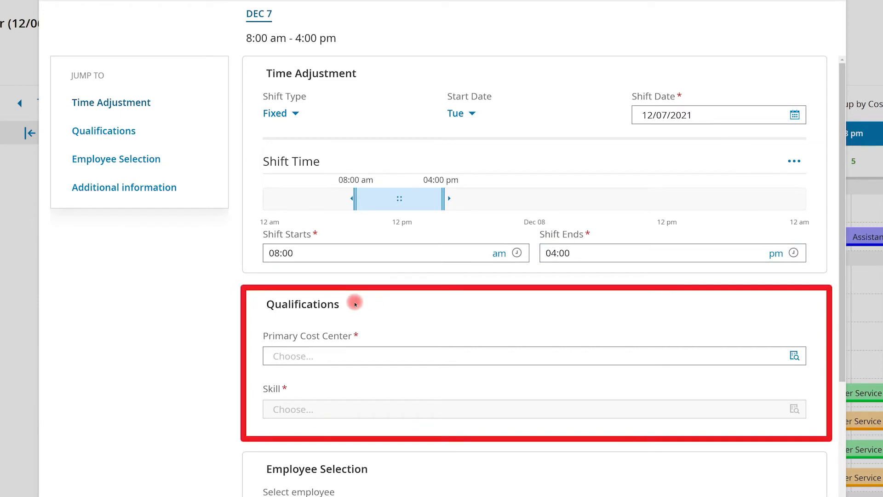
Set the new shift's primary cost center to Bakery and its skill to Clerk.
left_click(797, 357)
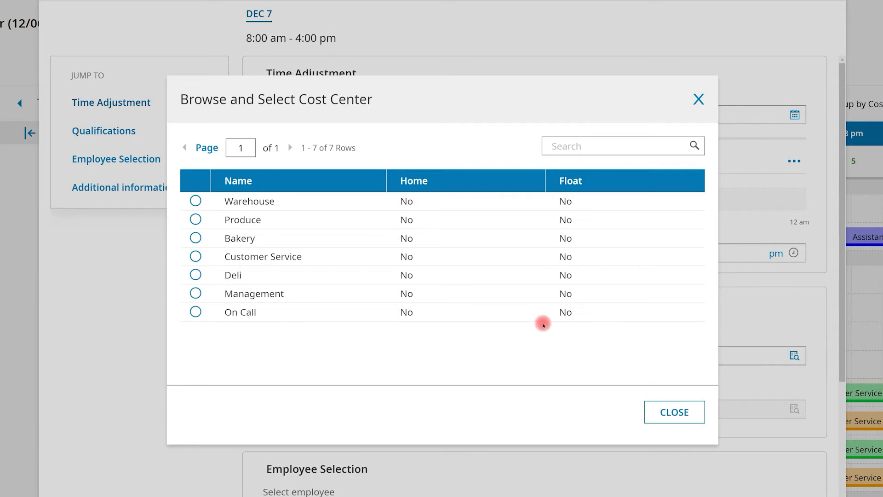
left_click(190, 235)
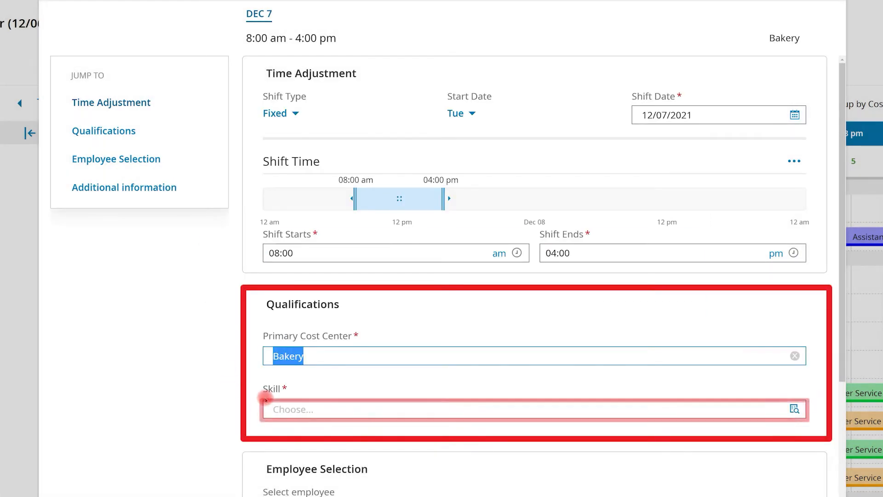
left_click(795, 409)
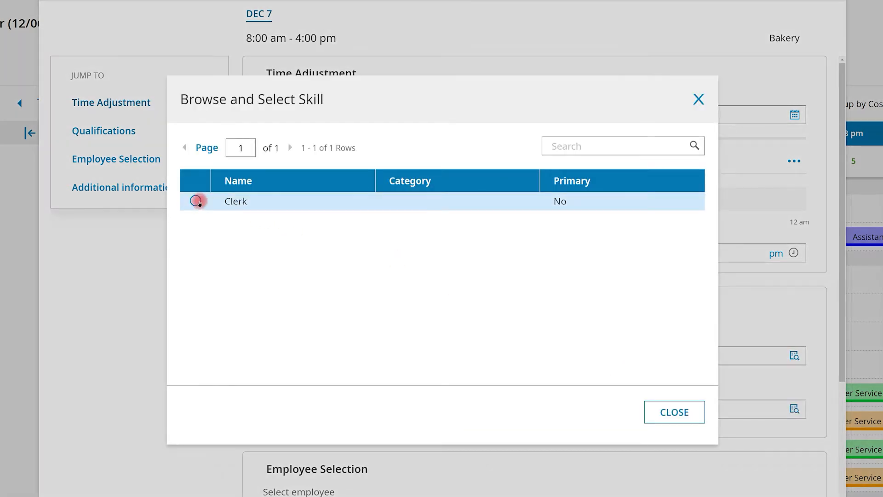
left_click(196, 201)
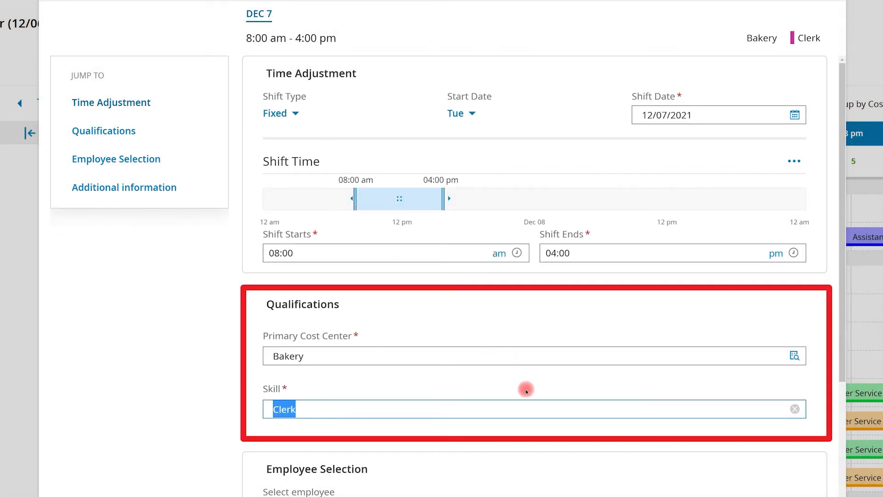
Compare the qualified and other employees for the new Bakery shift, and assign the qualified employee.
scroll(526, 390, "down", 4)
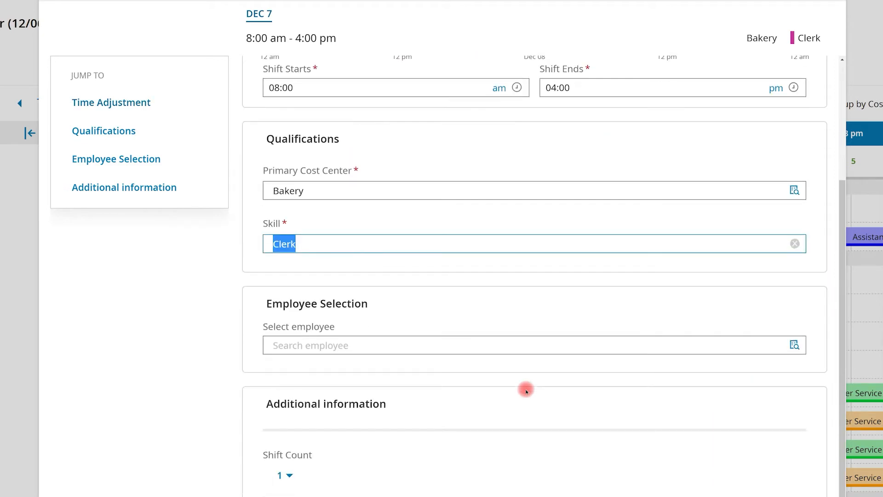
left_click(794, 345)
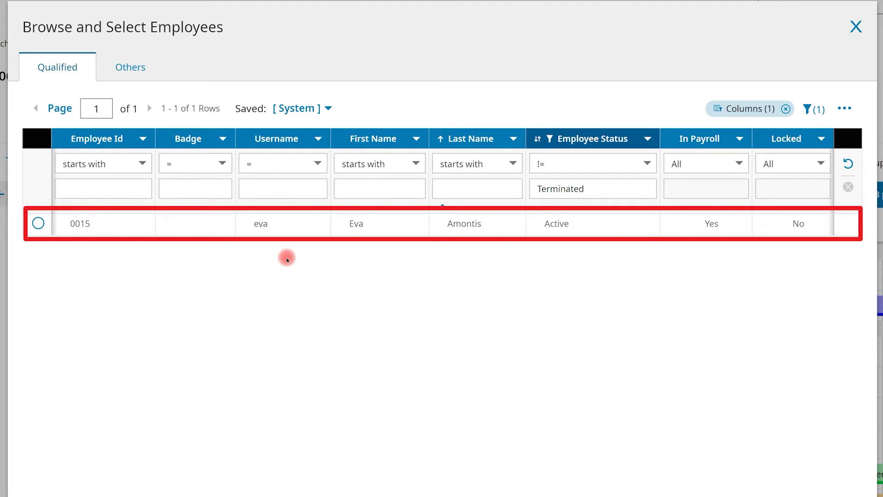
left_click(137, 64)
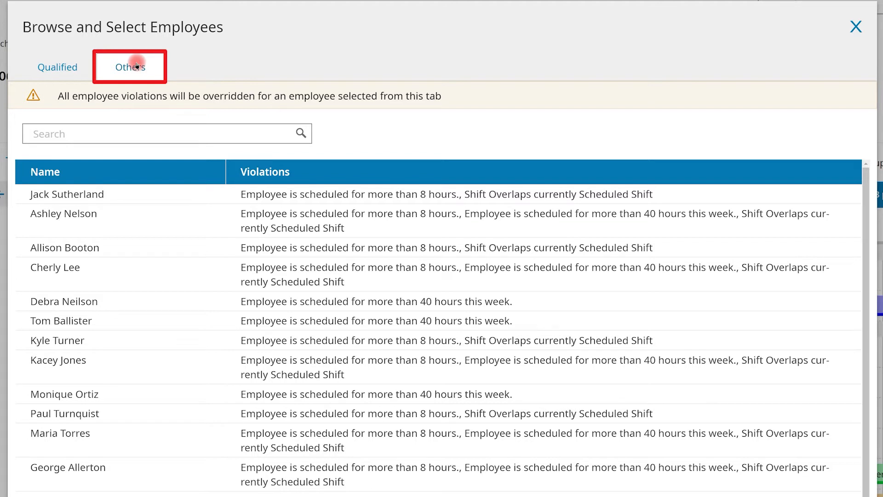
left_click(73, 61)
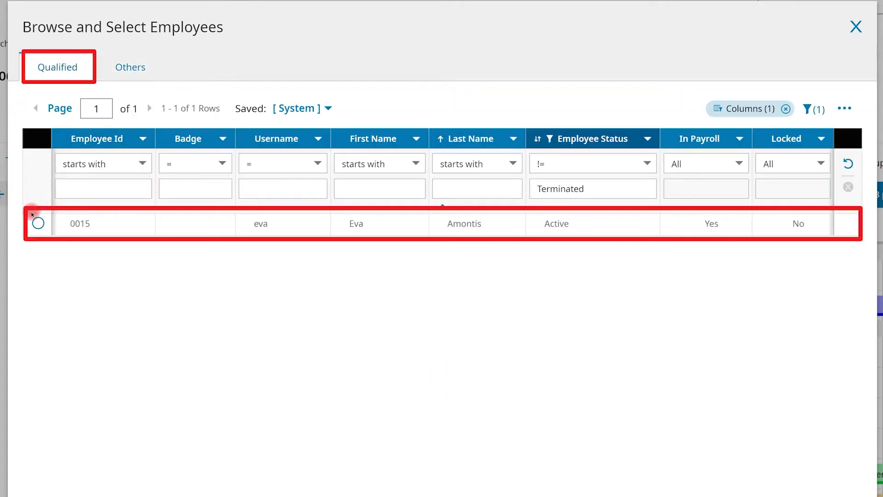
left_click(36, 223)
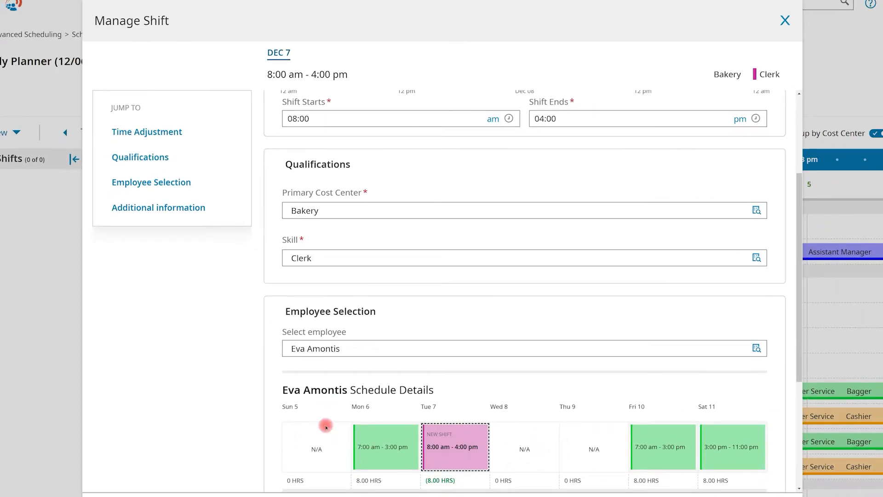
Review the assigned employee's weekly schedule details and save the new Bakery clerk shift.
scroll(326, 426, "down", 1)
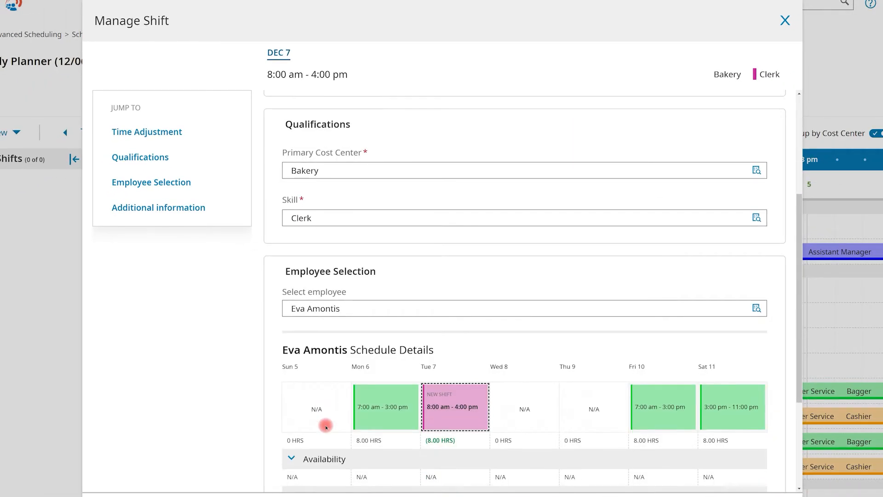
scroll(326, 426, "down", 1)
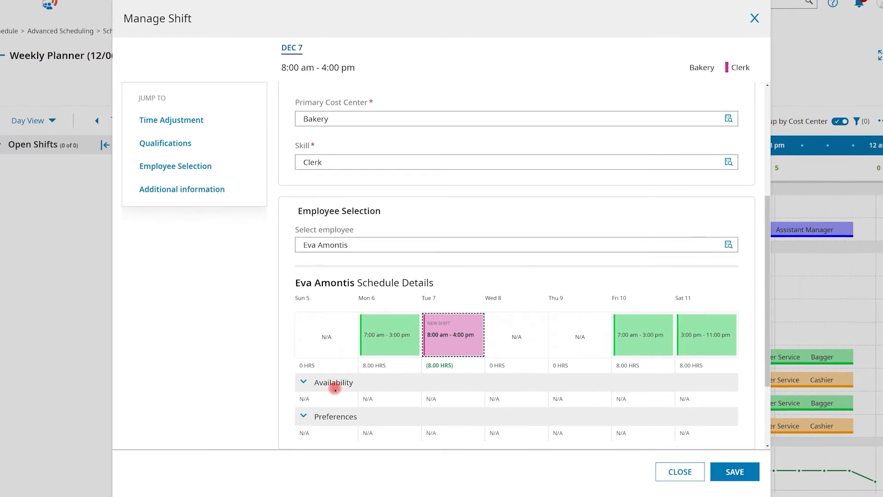
left_click(753, 474)
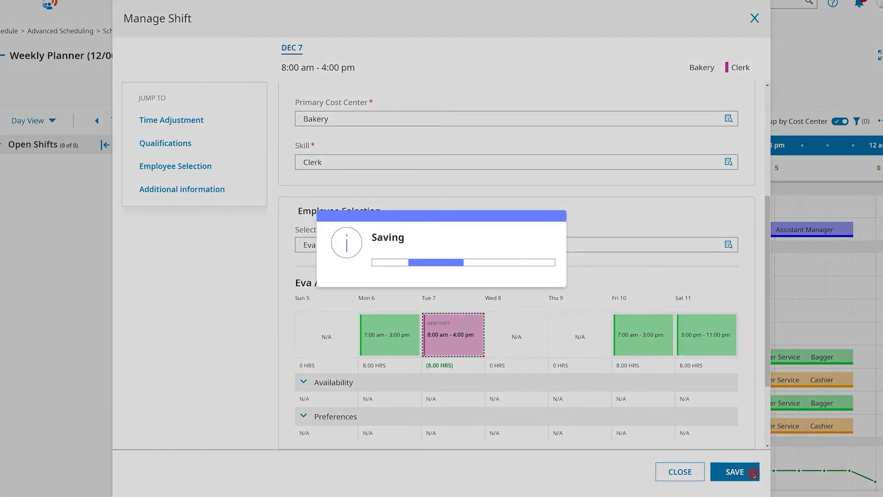
left_click(544, 266)
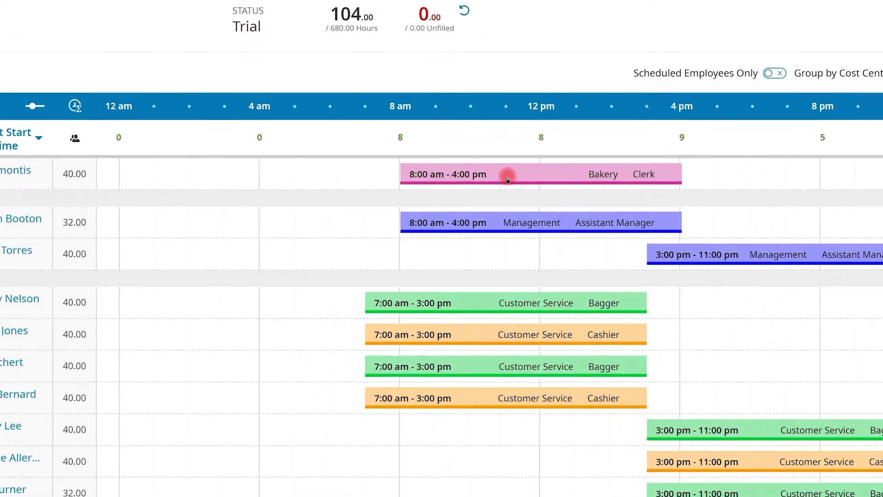
Inspect the 8:00 am - 4:00 pm Bakery shift's management settings and shift time options, and close without saving.
left_click(508, 179)
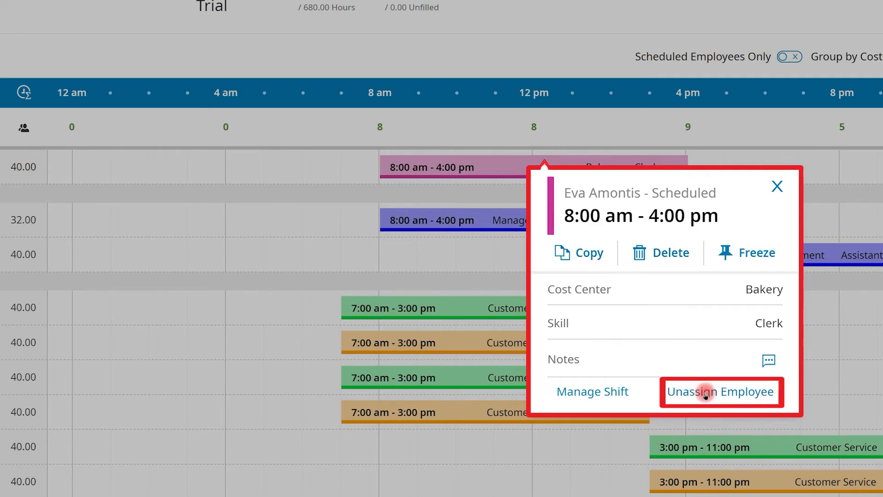
left_click(614, 392)
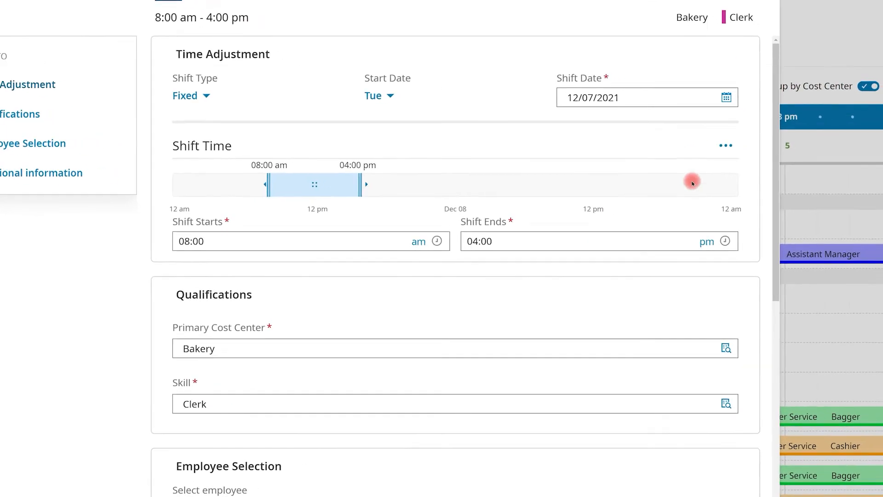
left_click(692, 141)
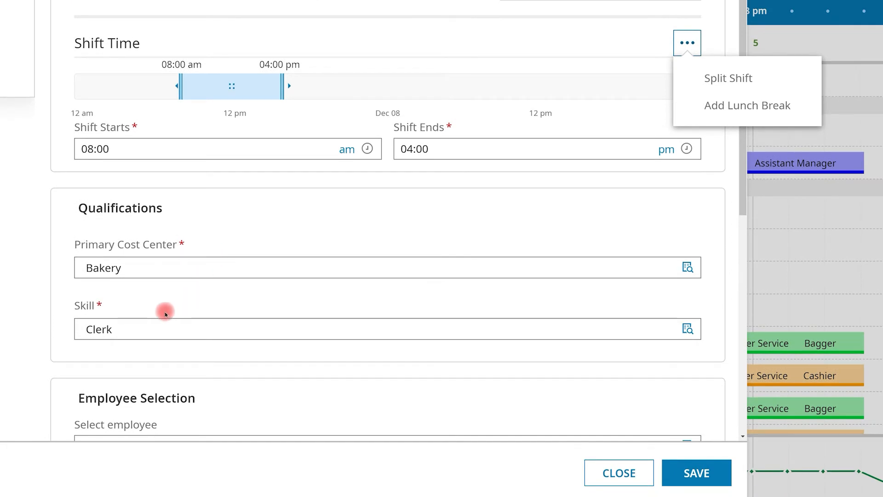
scroll(166, 320, "down", 2)
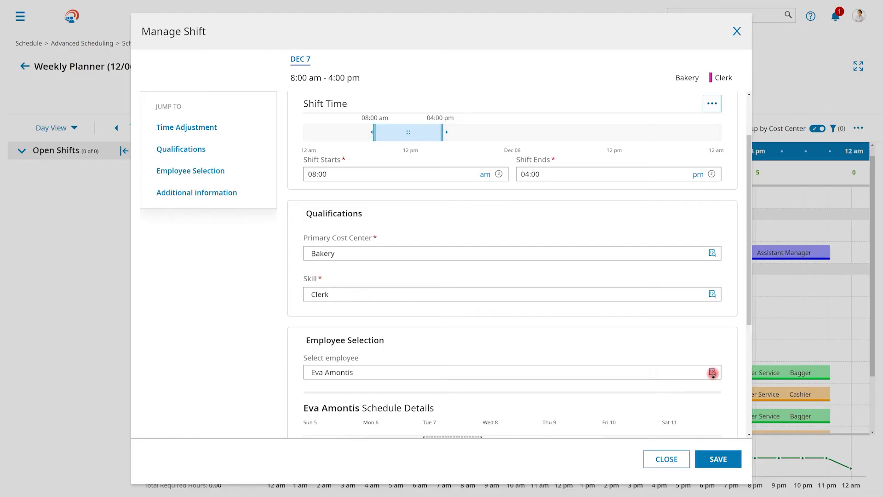
left_click(673, 459)
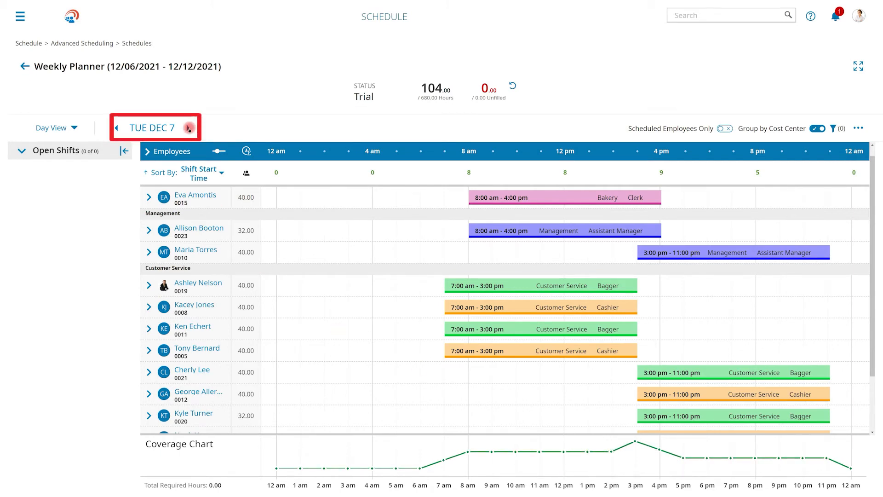
Check Wednesday, December 8, in the day view and the first employee's Monday shift details in the week view.
left_click(188, 129)
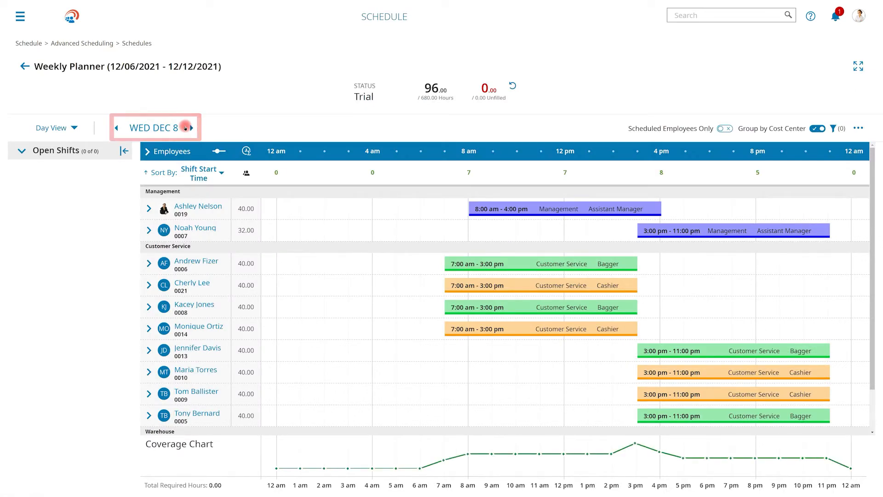
left_click(73, 128)
left_click(79, 166)
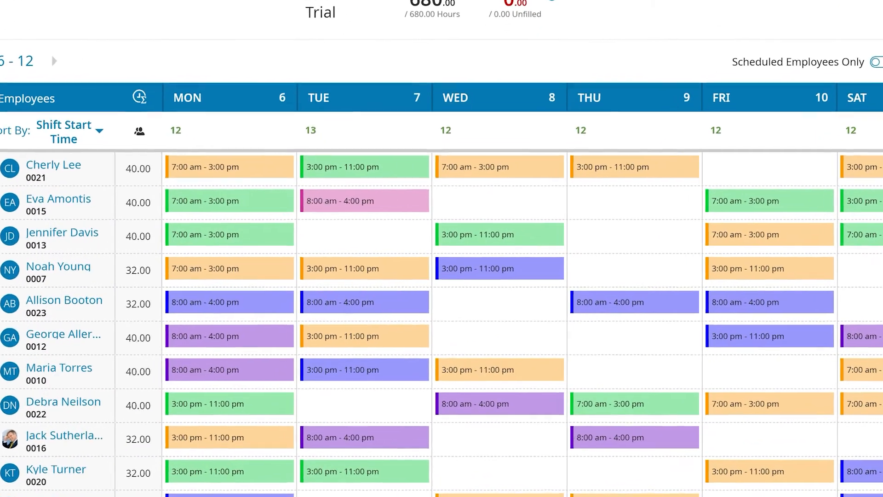
left_click(196, 175)
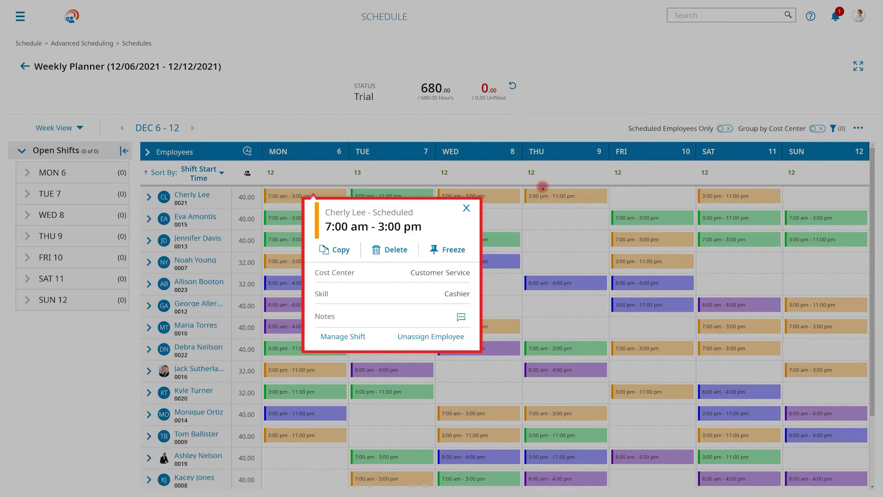
Post the Weekly Planner schedule for 12/06/2021 - 12/12/2021.
left_click(856, 127)
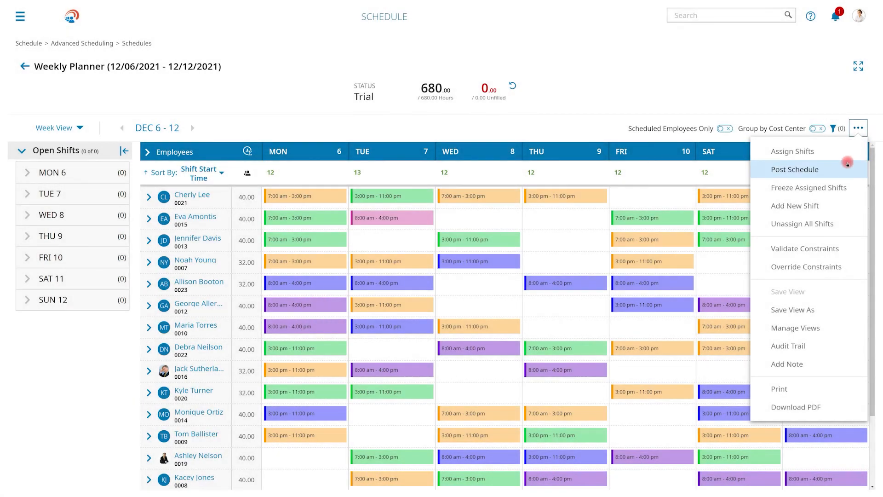
left_click(847, 167)
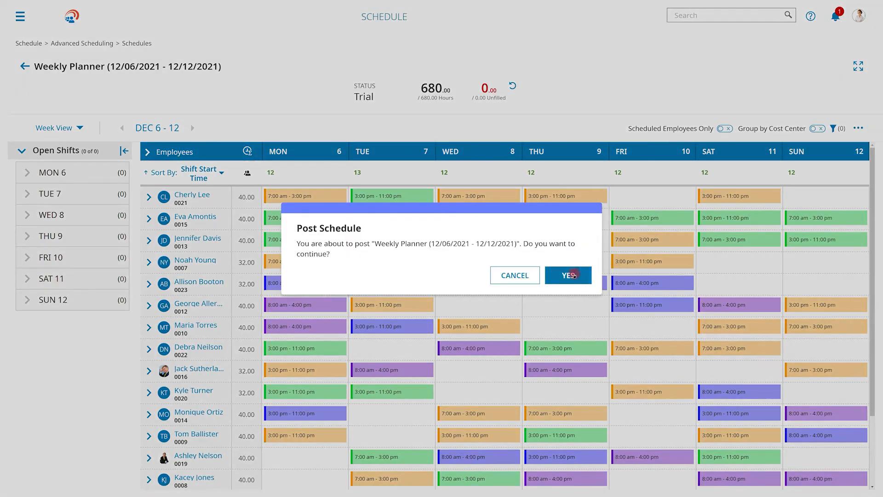
left_click(571, 274)
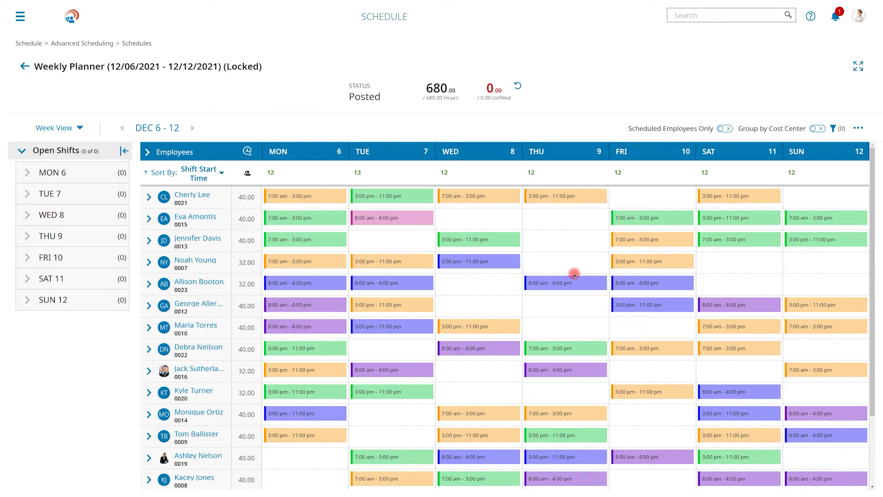
From the schedule dashboard, view the 11/29/2021 open Customer Service shift and its employee selection, and close without saving.
left_click(68, 22)
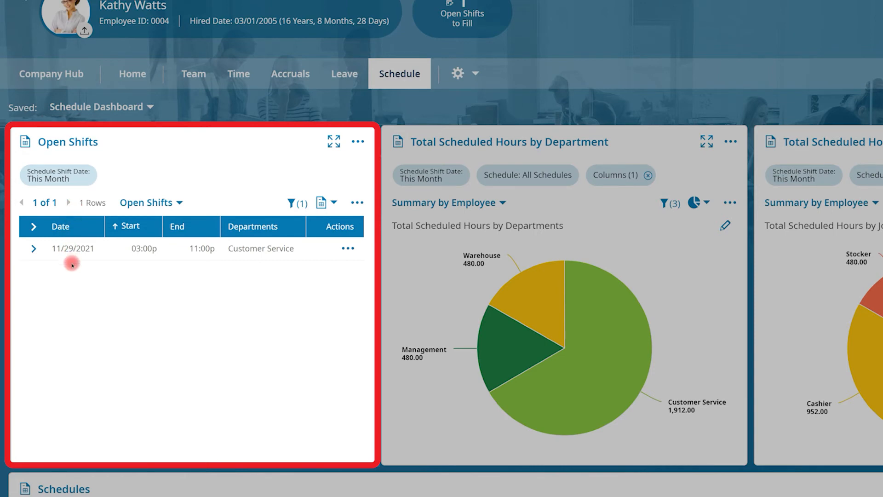
left_click(347, 250)
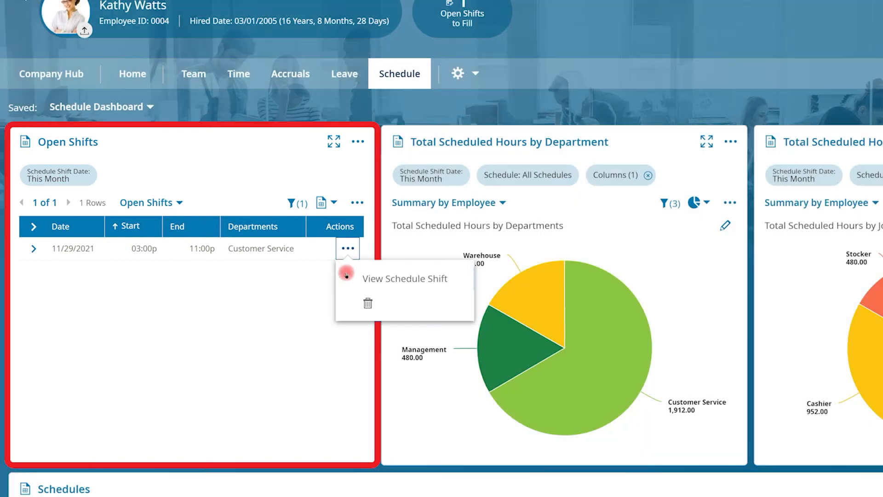
left_click(346, 277)
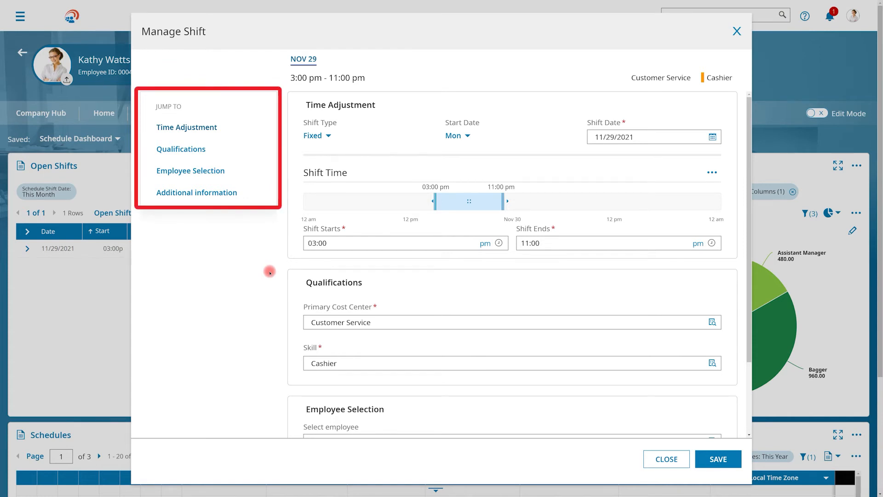
left_click(209, 171)
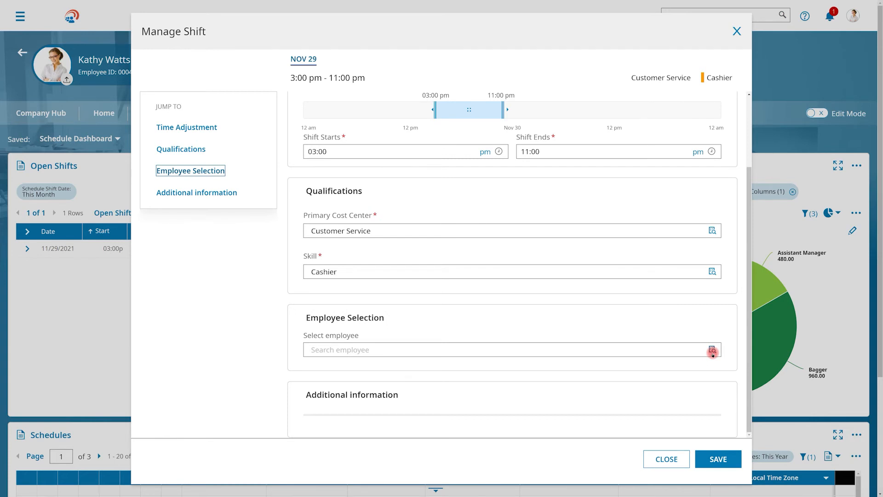
left_click(681, 454)
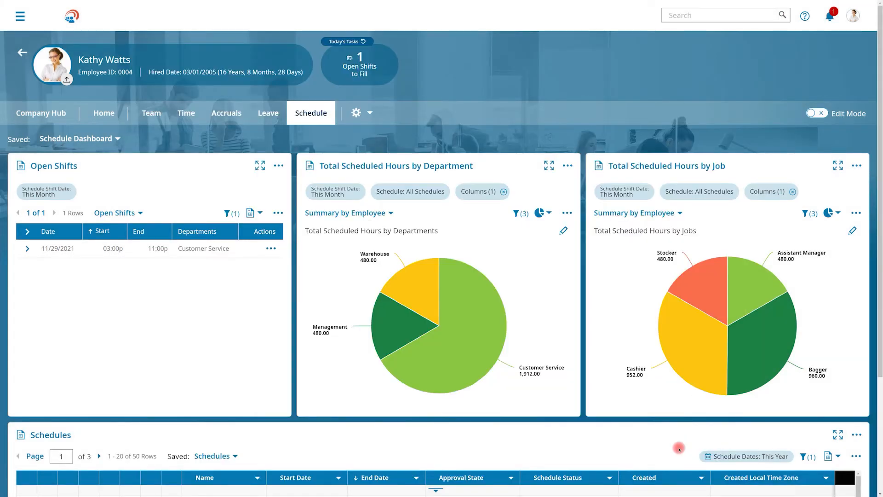
Open the 11/29/2021 Weekly Planner schedule in week view and expand the open shifts for Monday 29.
scroll(679, 448, "down", 3)
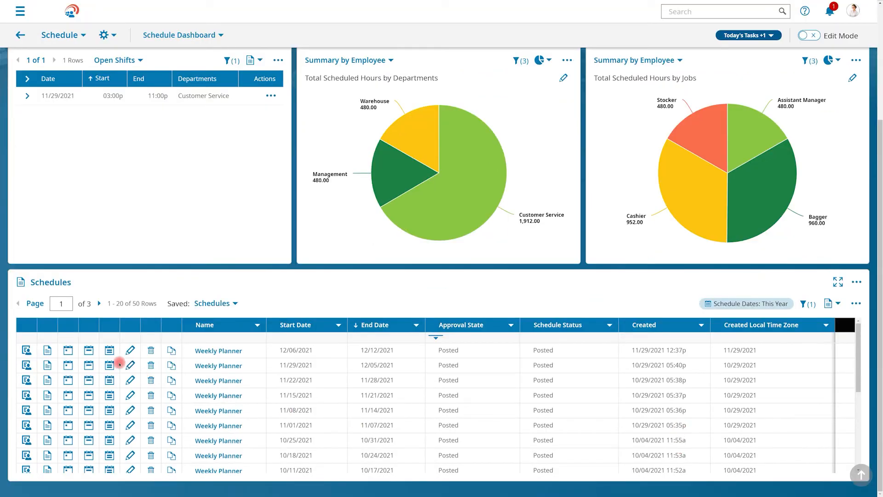
left_click(88, 360)
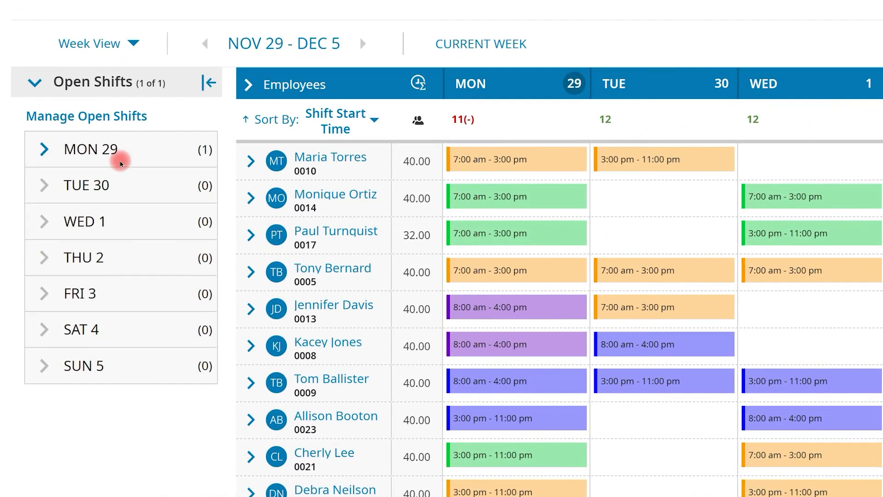
left_click(41, 167)
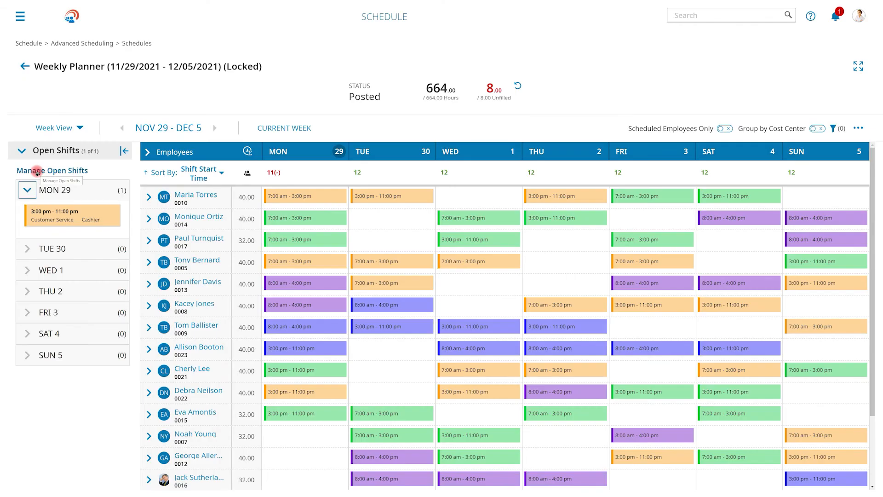
In Manage Open Shifts, select the Monday 3:00 pm - 11:00 pm Cashier shift and check for qualified employees.
left_click(60, 117)
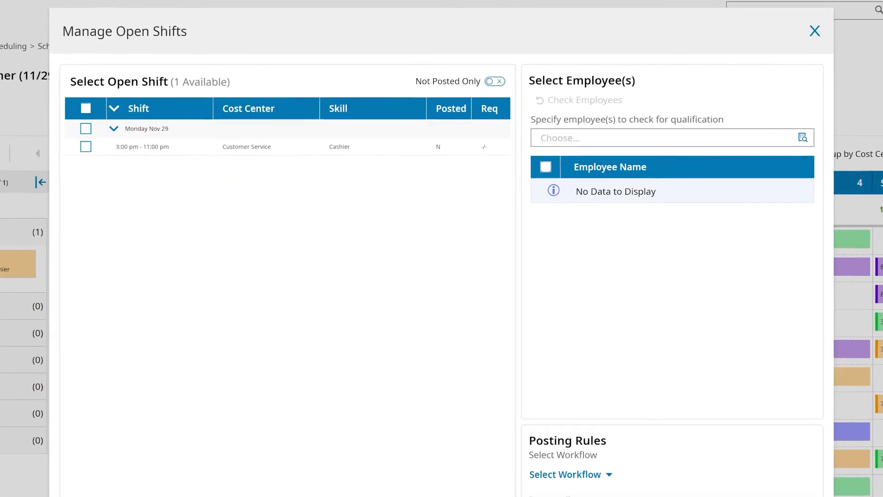
left_click(46, 159)
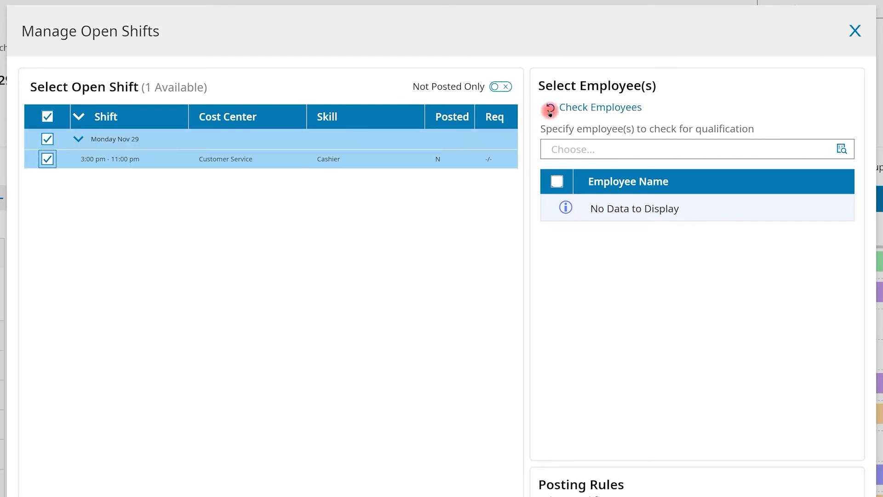
left_click(550, 111)
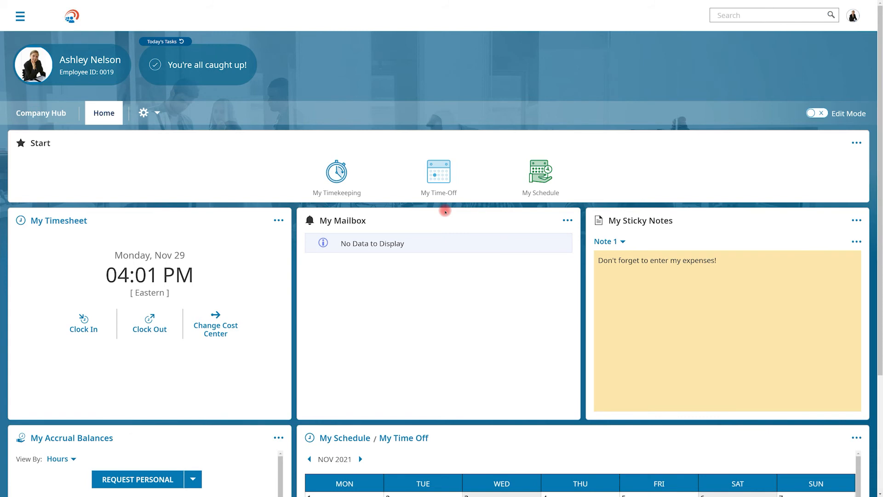
On the employee's home dashboard, view the November 26 scheduled shift in the My Schedule calendar.
scroll(445, 211, "down", 3)
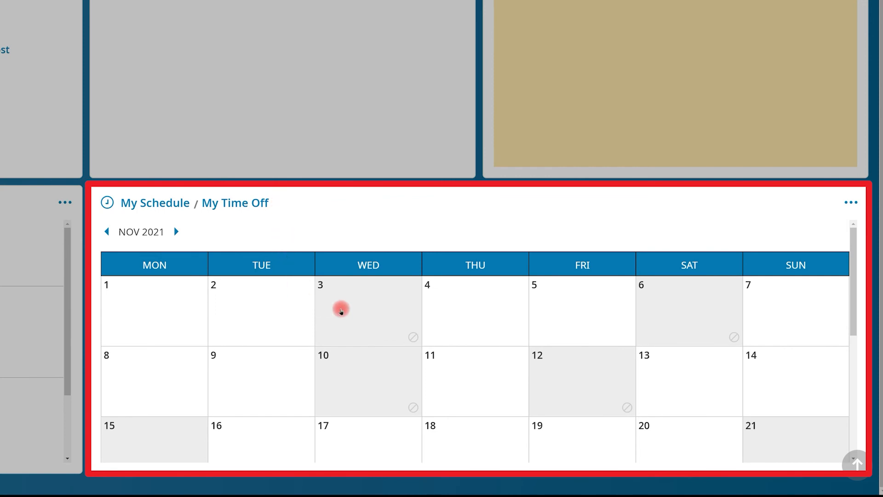
scroll(341, 311, "down", 3)
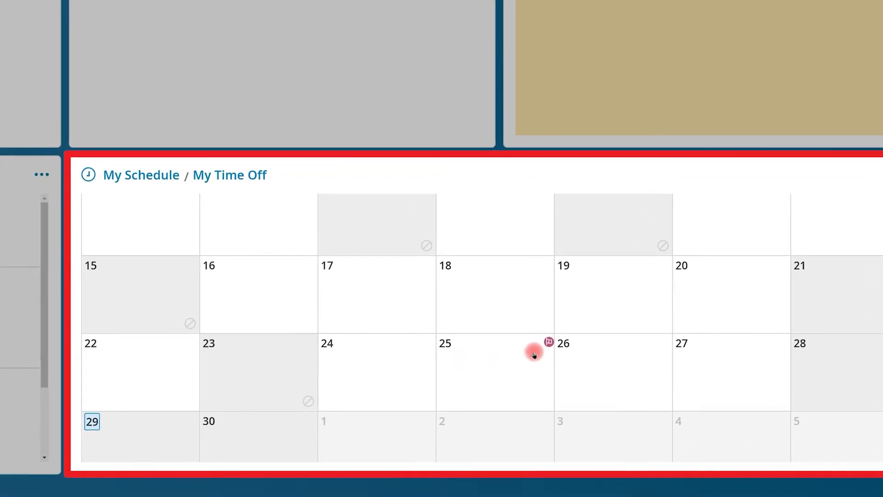
left_click(621, 342)
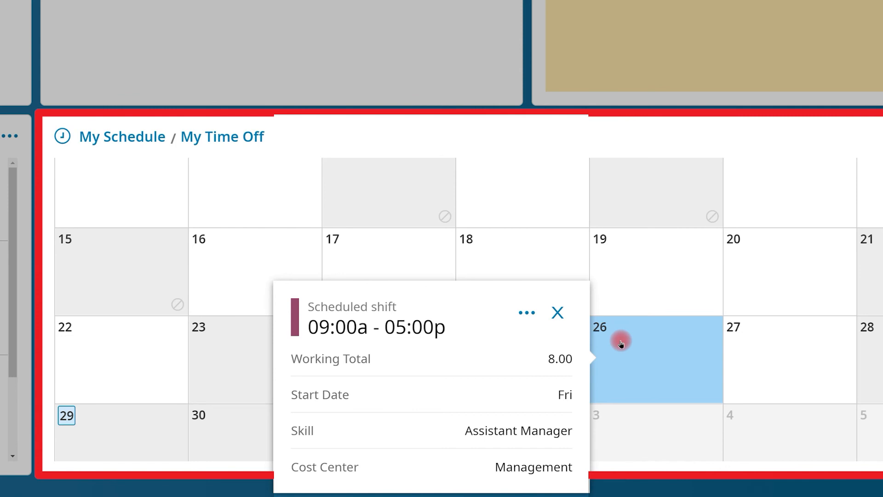
In the employee's full schedule, show the December 1 shift's details and start a shift change request for it.
left_click(156, 137)
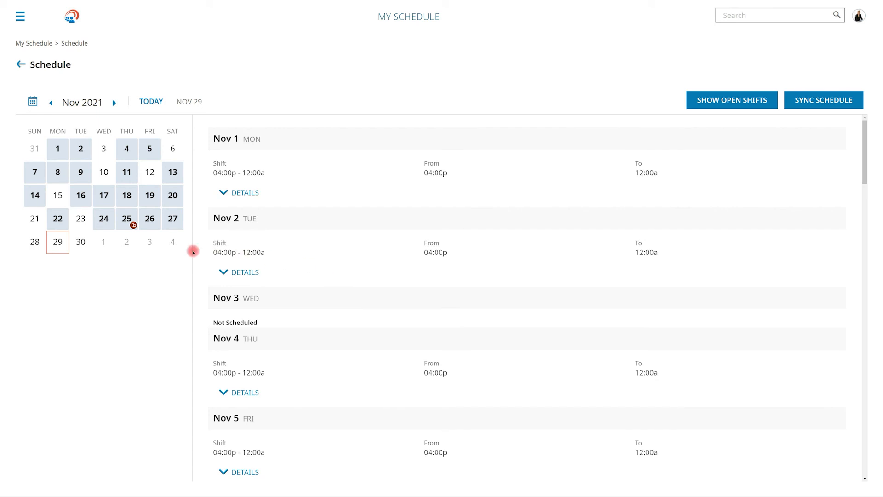
left_click(106, 243)
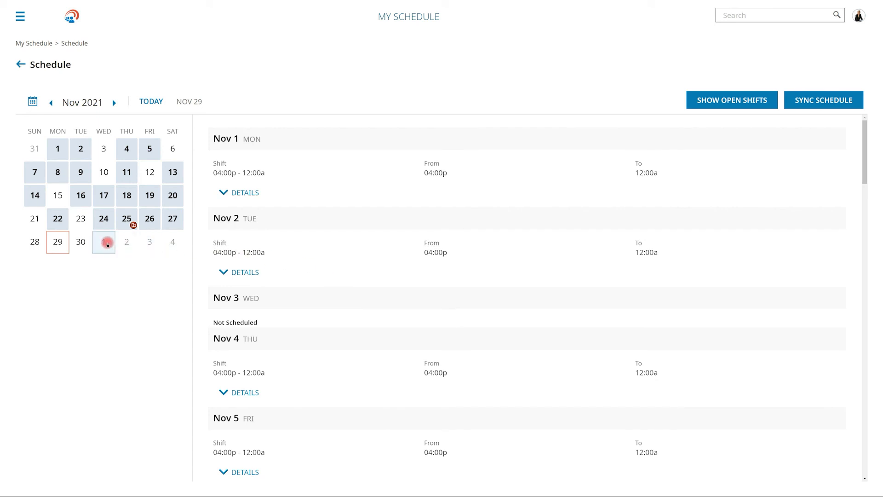
left_click(229, 195)
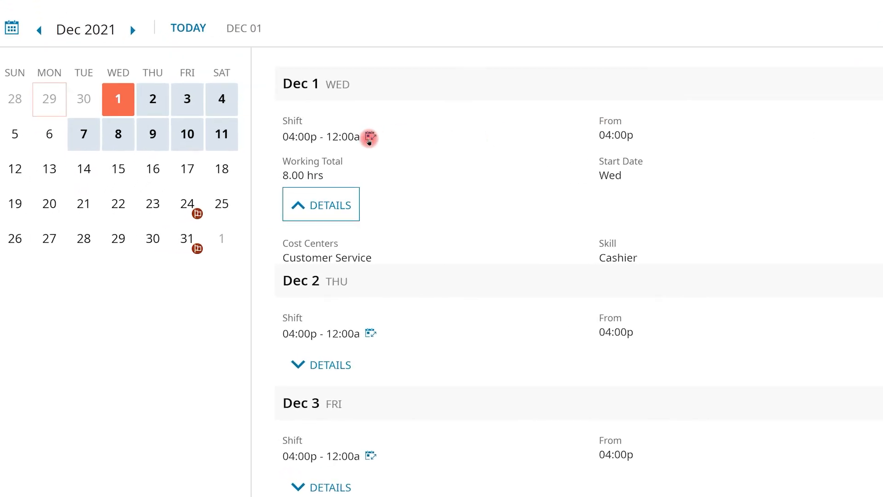
left_click(370, 138)
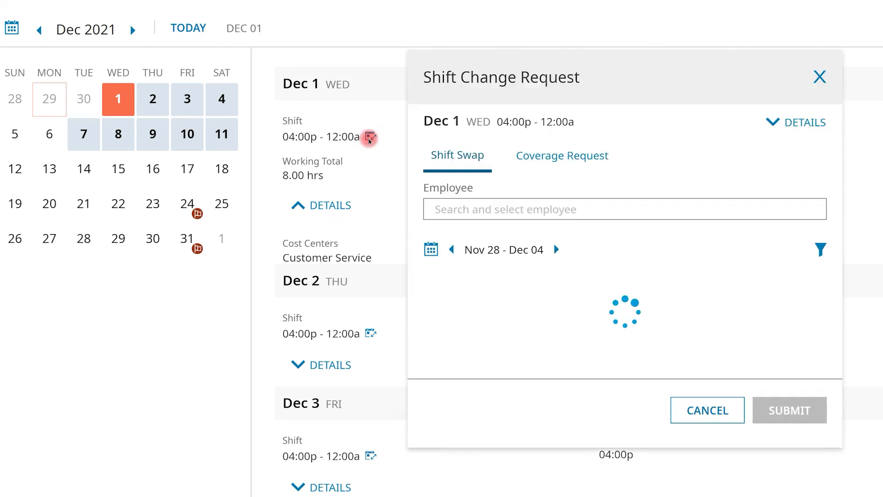